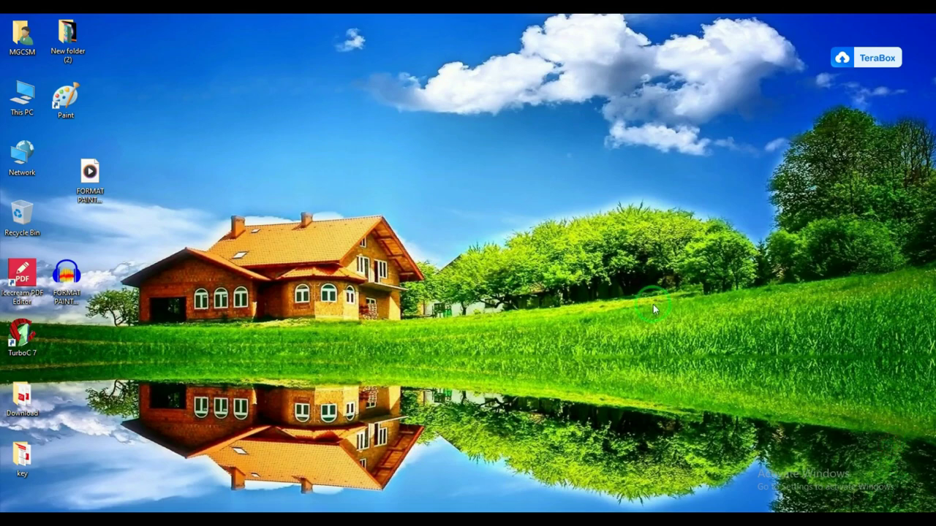
# Refresh the desktop, find Word through Windows search, create a blank document in it and return to the desktop.
pyautogui.rightClick(419, 236)
pyautogui.click(453, 269)
pyautogui.press('super')
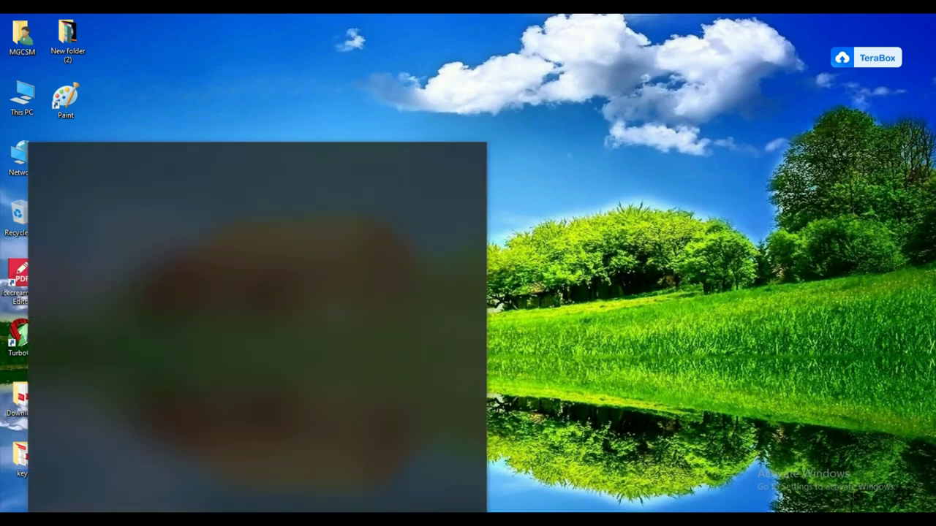
pyautogui.write('word')
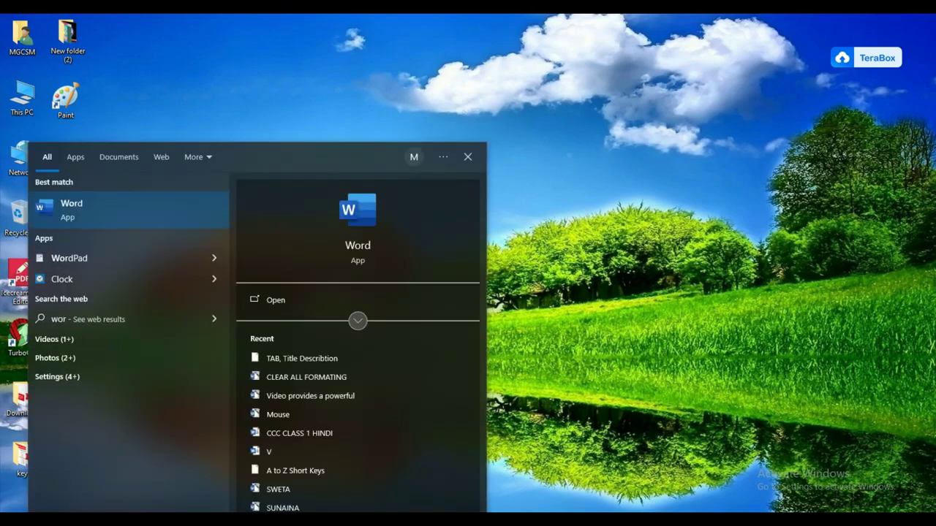
pyautogui.click(119, 211)
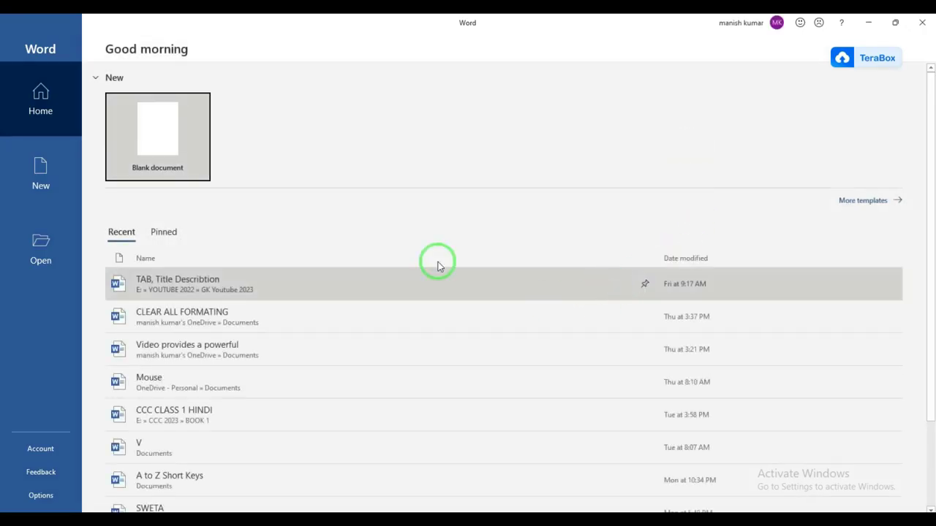
pyautogui.click(168, 130)
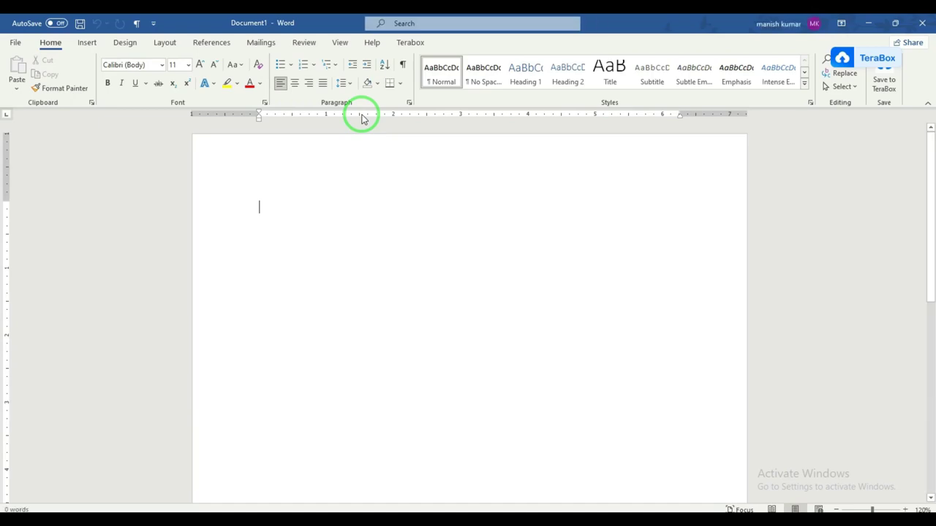
pyautogui.click(868, 23)
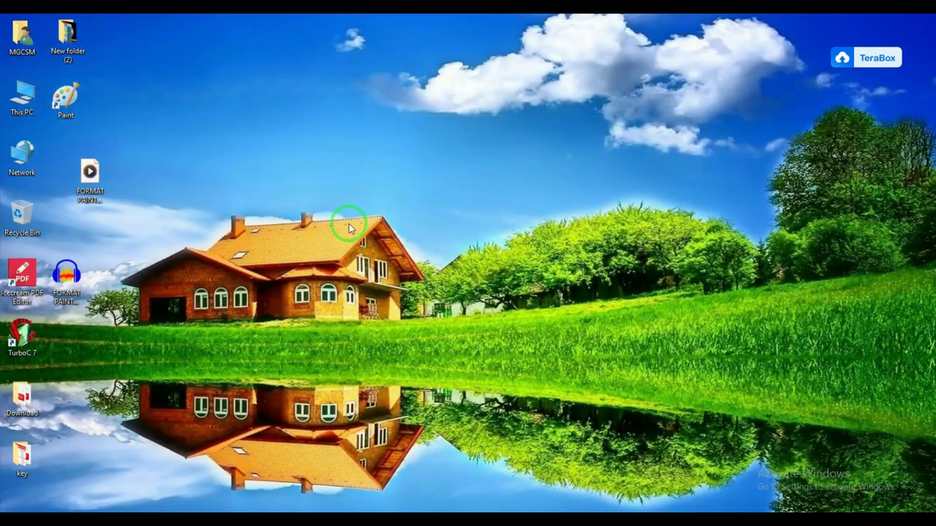
# Launch Word directly from the desktop without searching for it and create another blank document.
pyautogui.hotkey('ctrl', 'alt', 'w')
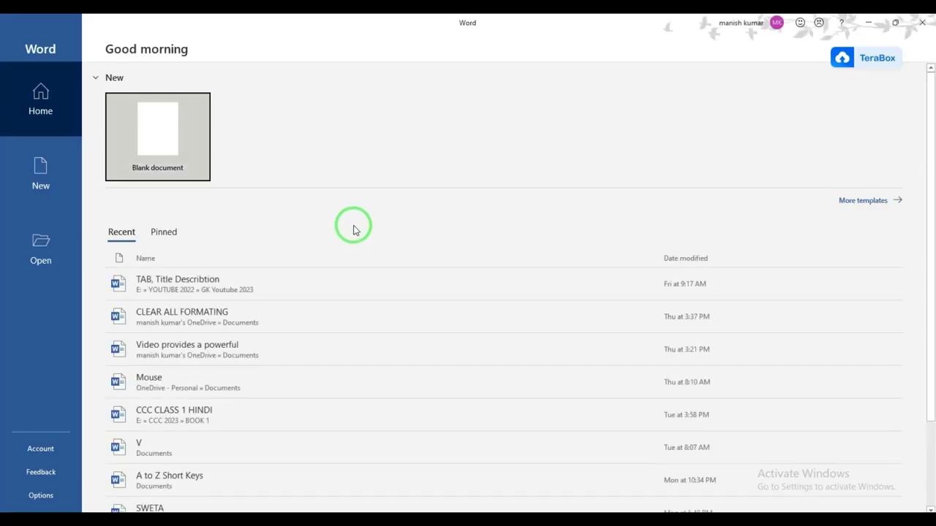
pyautogui.click(179, 142)
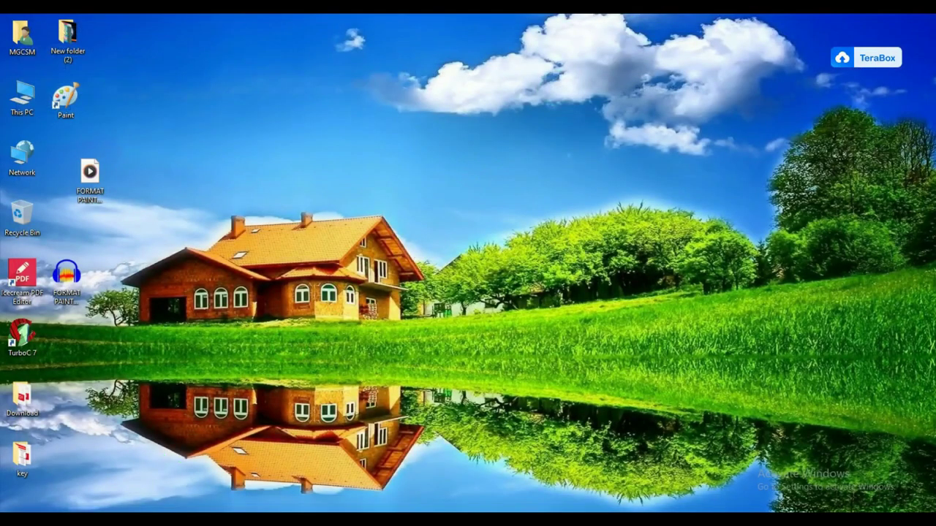
# Start Word through the Run dialog with the command winword, create a blank document and close it.
pyautogui.press('super')
pyautogui.press('super+r')
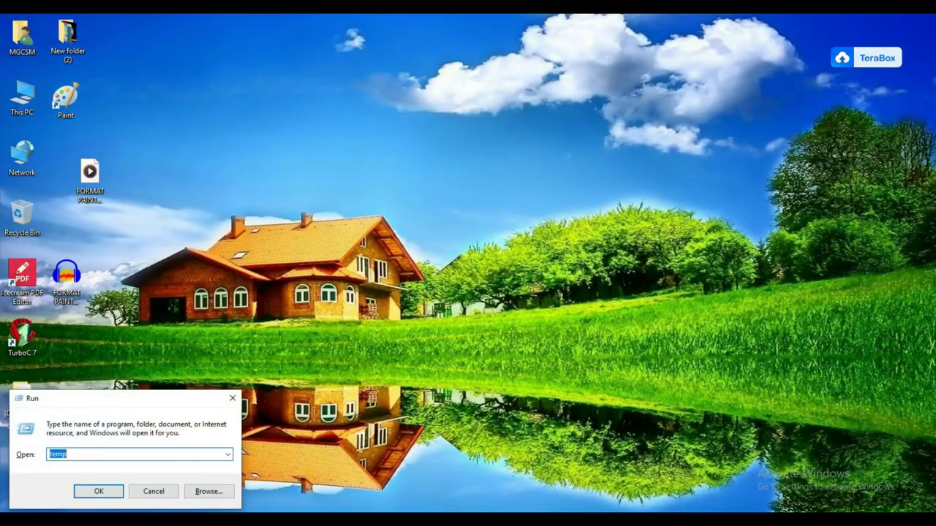
pyautogui.write('win')
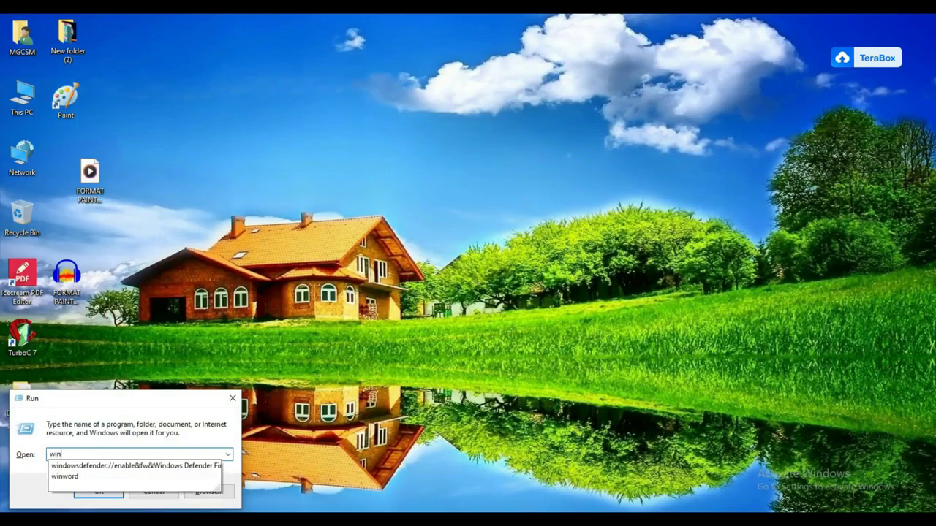
pyautogui.write('word')
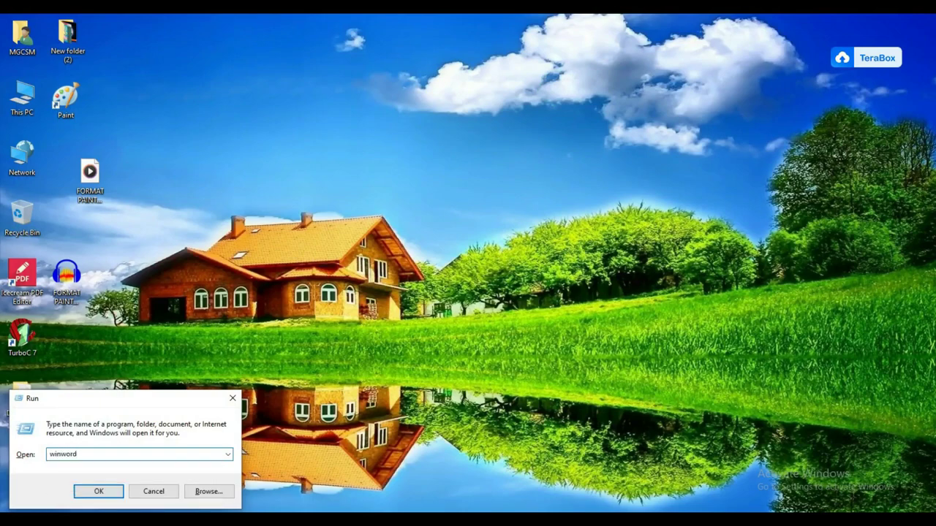
pyautogui.press('Return')
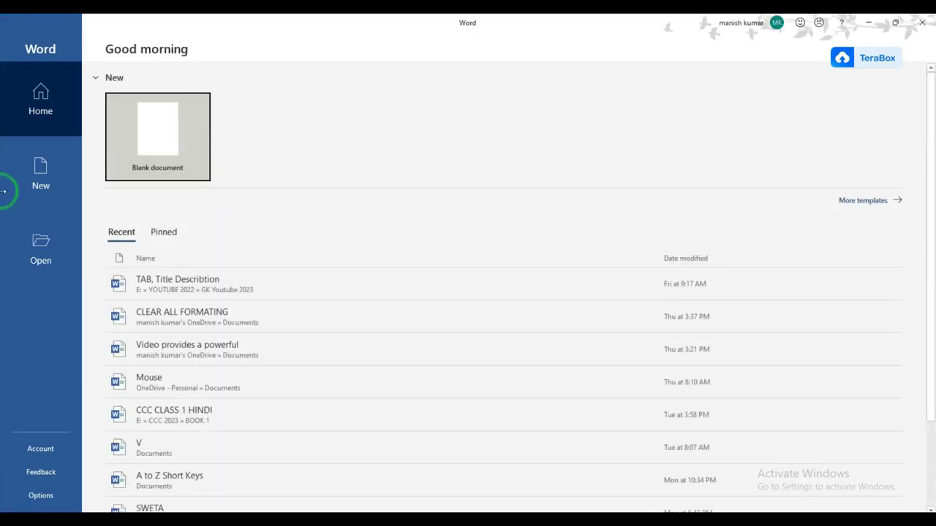
pyautogui.click(155, 143)
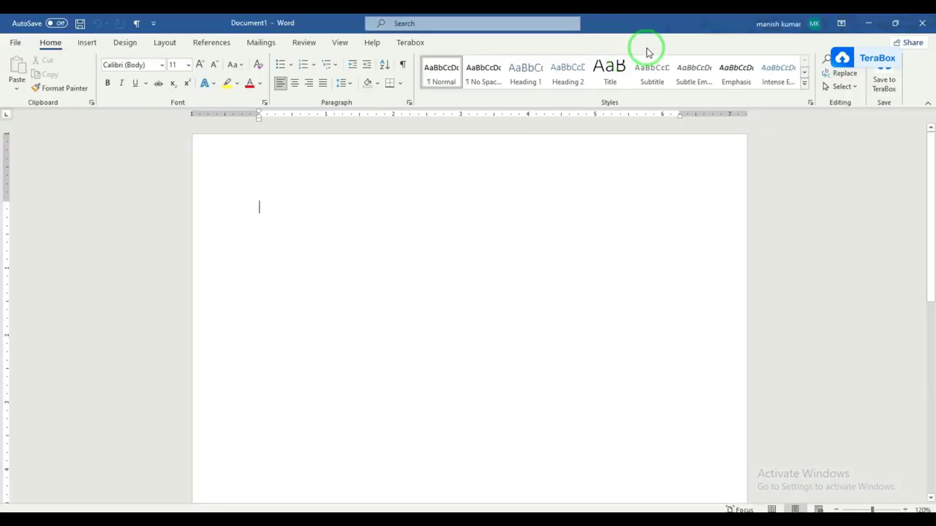
pyautogui.click(922, 23)
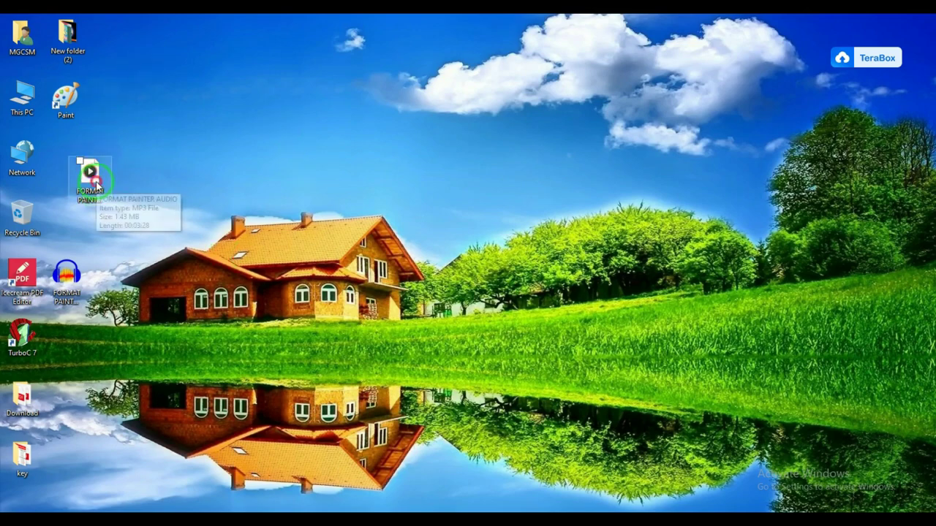
# Rearrange the desktop by moving the FORMAT PAINTER AUDIO MP3 file and its Audacity project into the column beneath the Paint shortcut.
pyautogui.moveTo(95, 184); pyautogui.dragTo(62, 163)
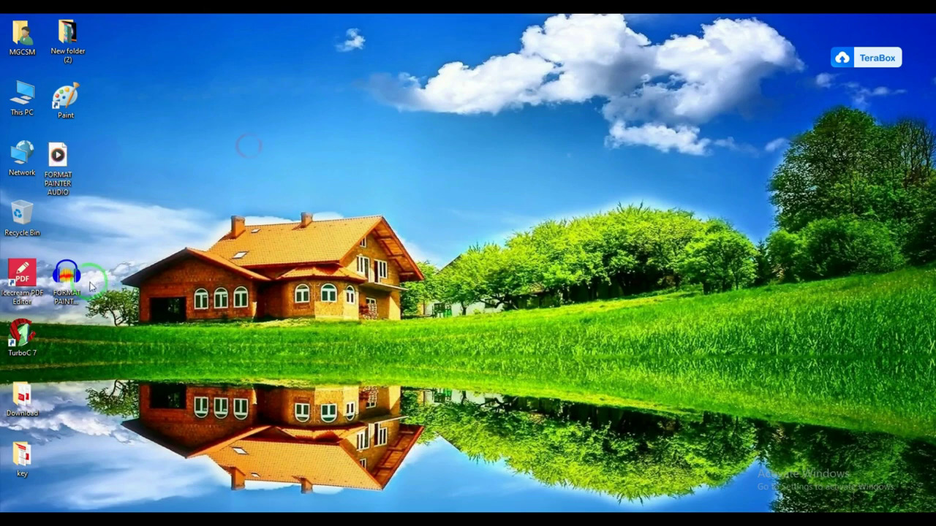
pyautogui.moveTo(90, 286); pyautogui.dragTo(86, 220)
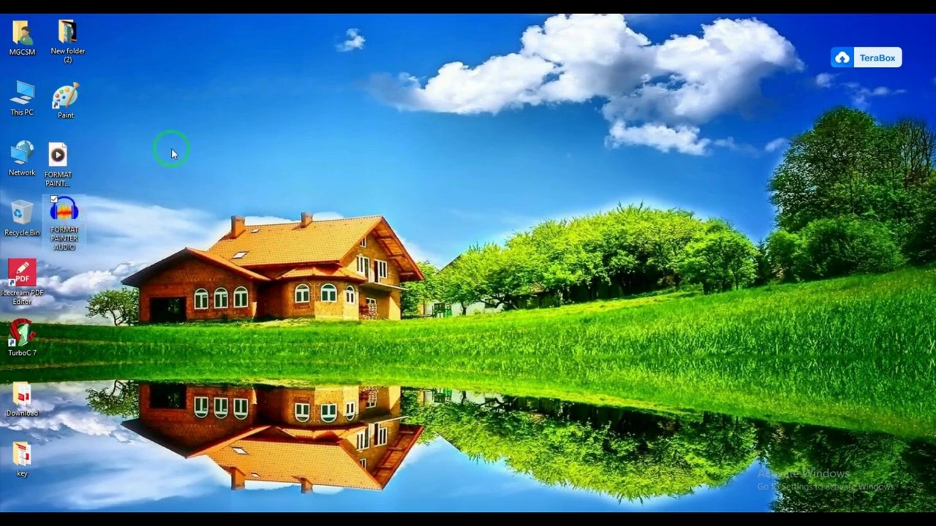
pyautogui.click(224, 104)
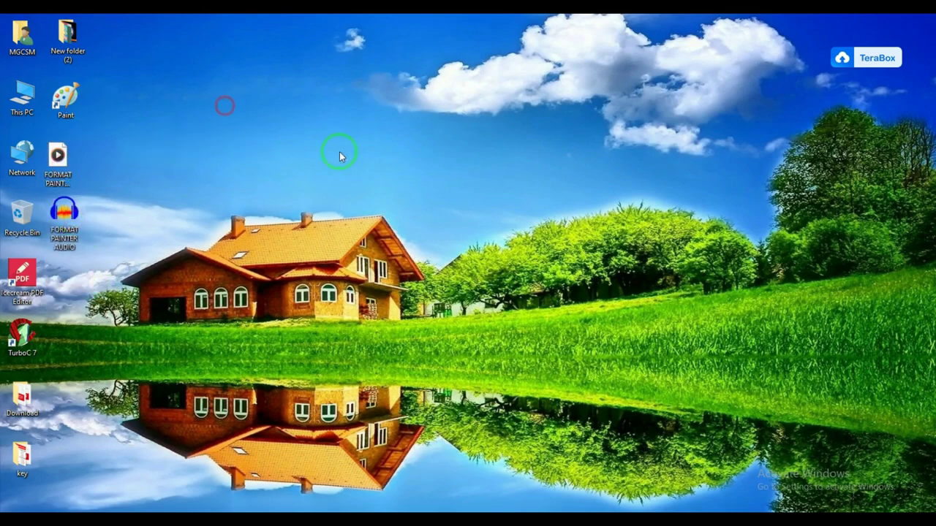
# Open the Paint desktop shortcut and view the available options for Word among the recent apps in Windows search.
pyautogui.doubleClick(73, 115)
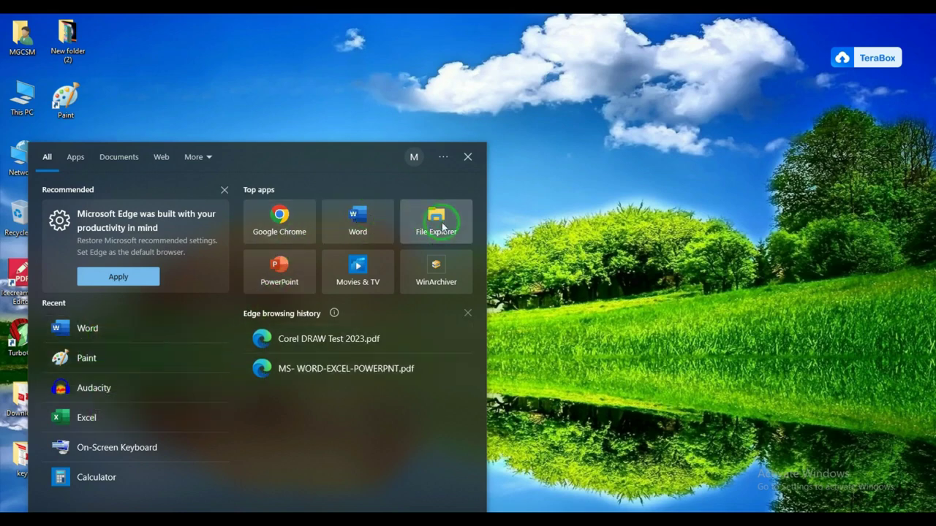
pyautogui.rightClick(96, 332)
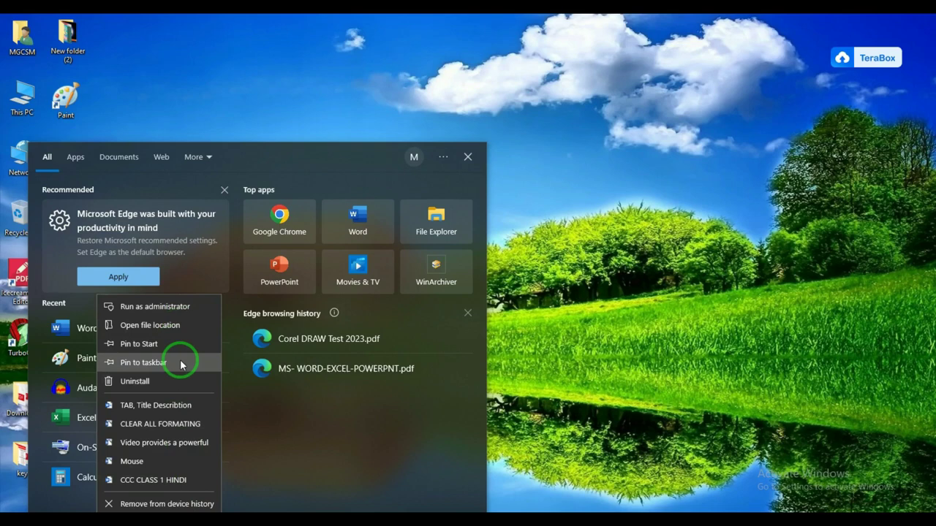
pyautogui.click(246, 73)
# Delete the Paint shortcut from the desktop.
pyautogui.click(62, 98)
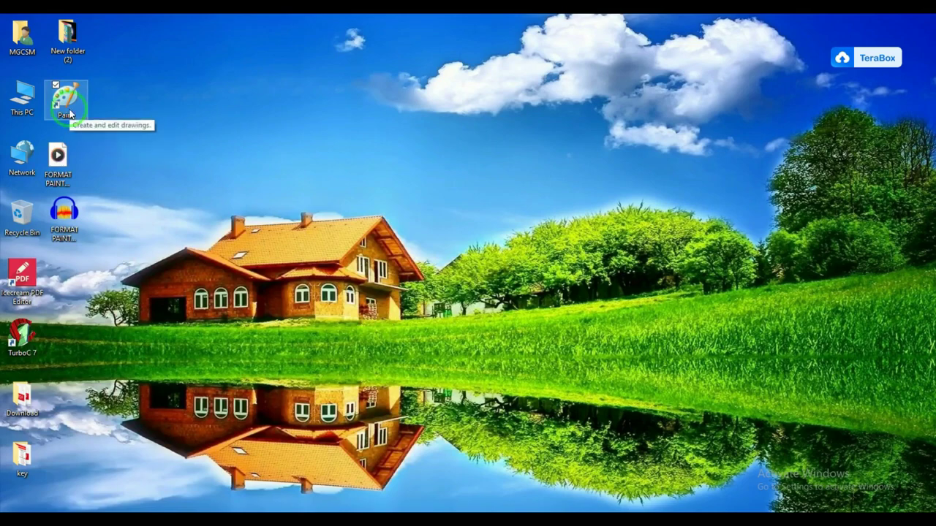
pyautogui.press('Delete')
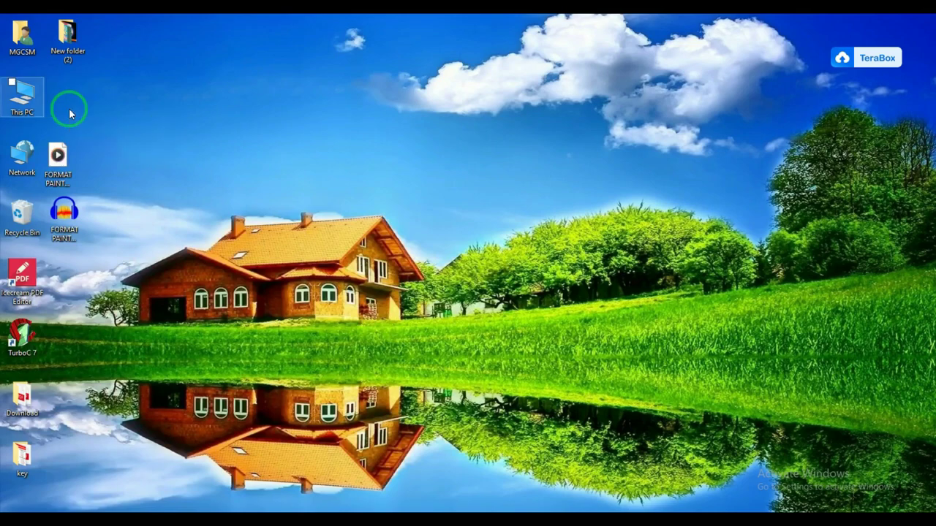
pyautogui.click(70, 113)
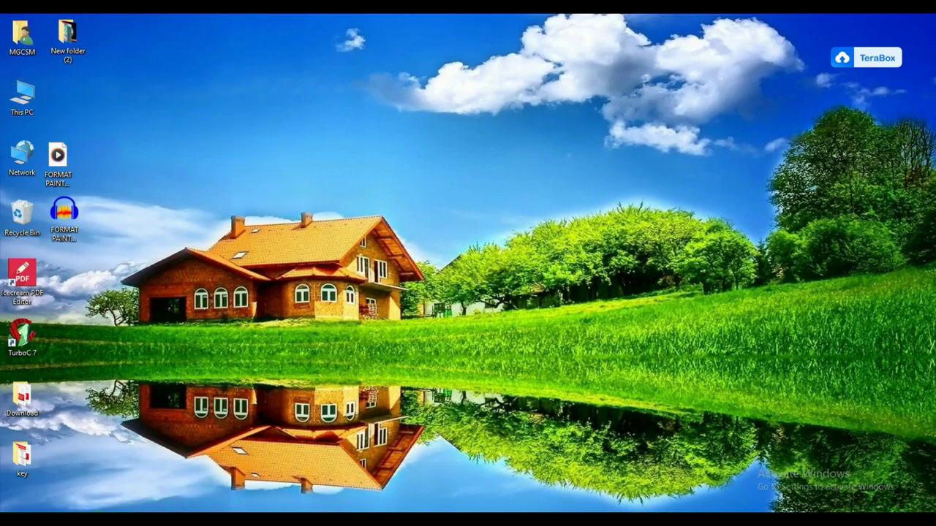
# Find Paint through Windows search and open the file location of its shortcut.
pyautogui.press('super+s')
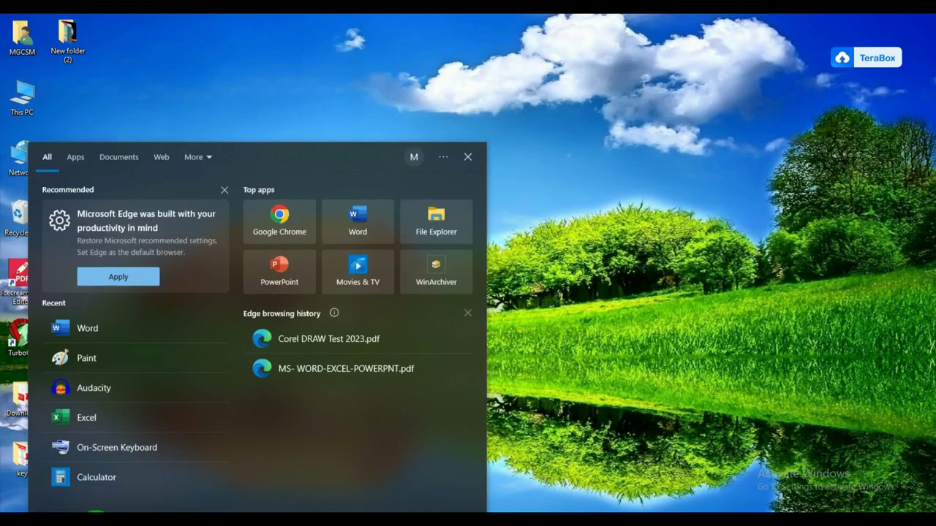
pyautogui.write('paint')
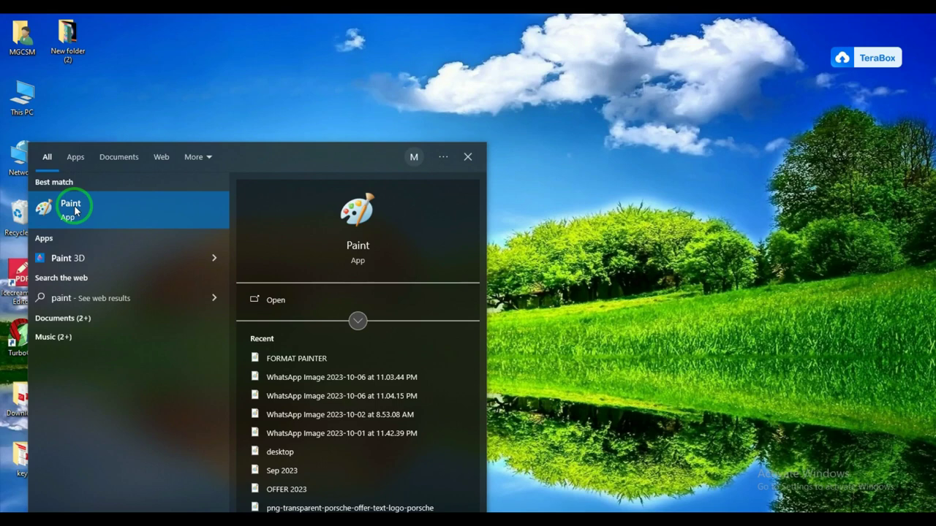
pyautogui.rightClick(75, 211)
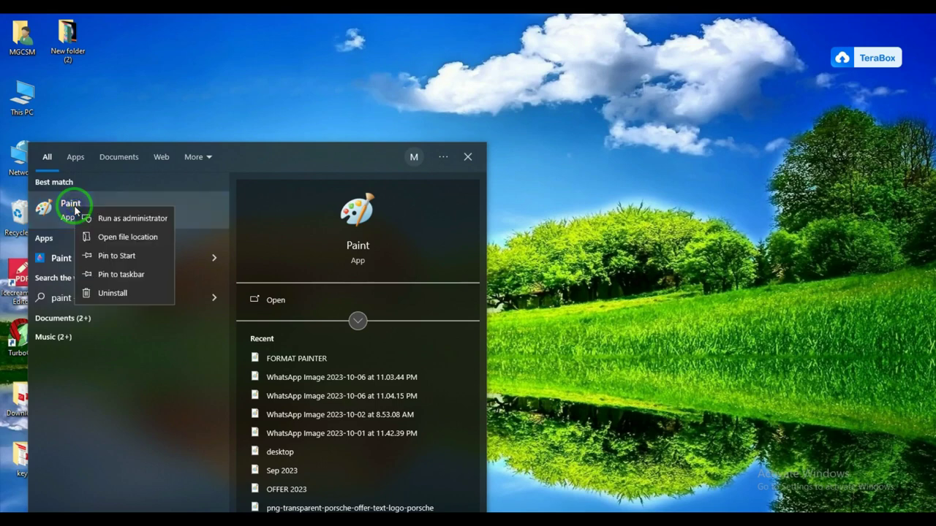
pyautogui.click(128, 237)
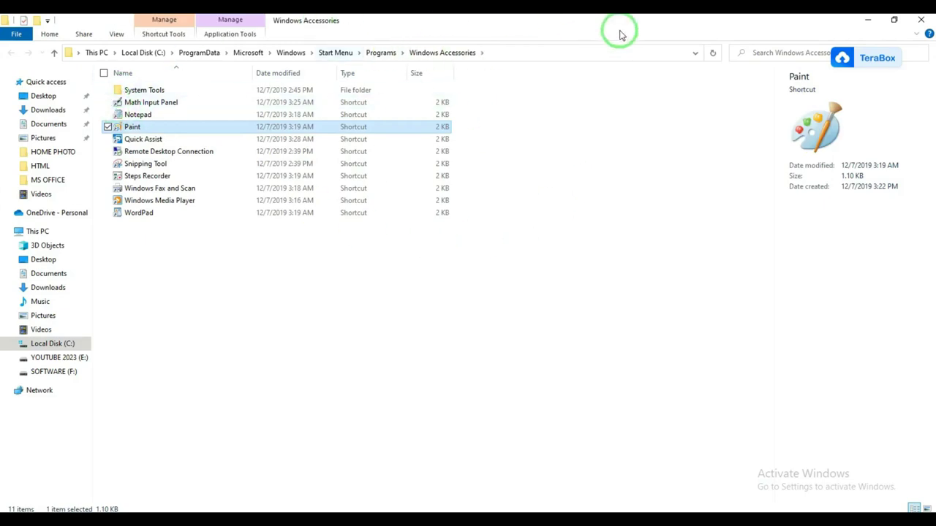
# Send Paint from the Windows Accessories folder to the desktop as a shortcut and close the folder window.
pyautogui.rightClick(151, 131)
pyautogui.moveTo(221, 277)
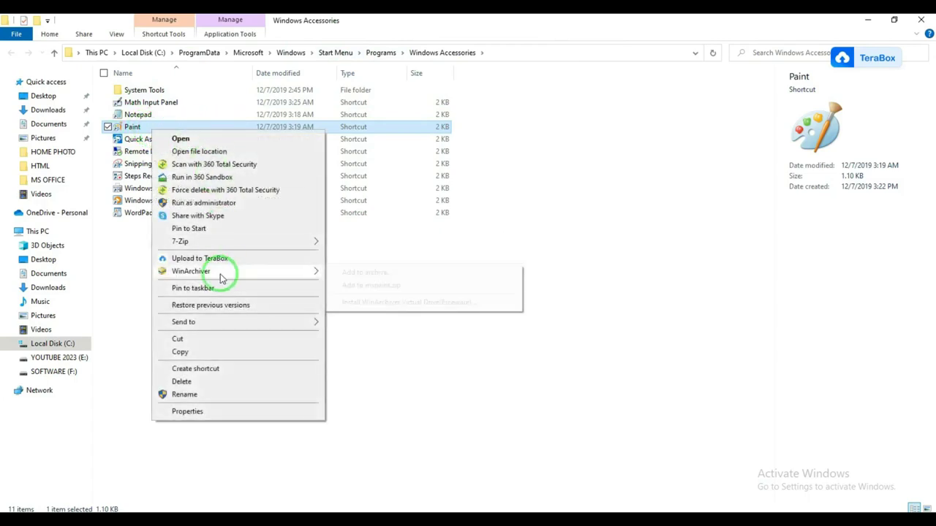
pyautogui.moveTo(217, 323)
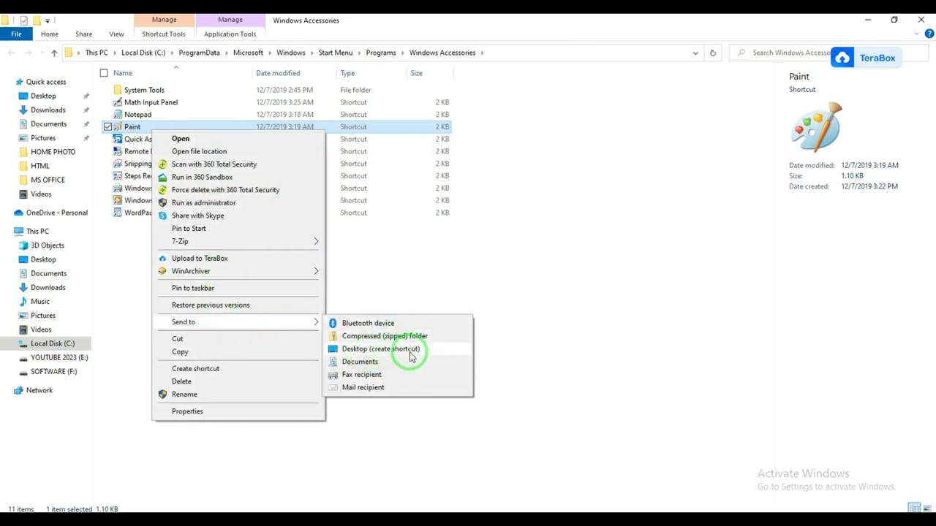
pyautogui.click(380, 349)
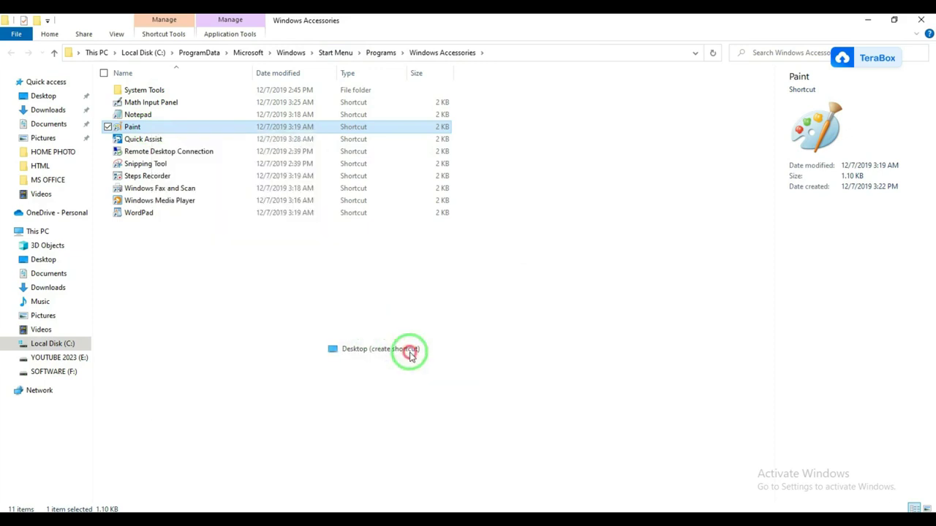
pyautogui.click(922, 25)
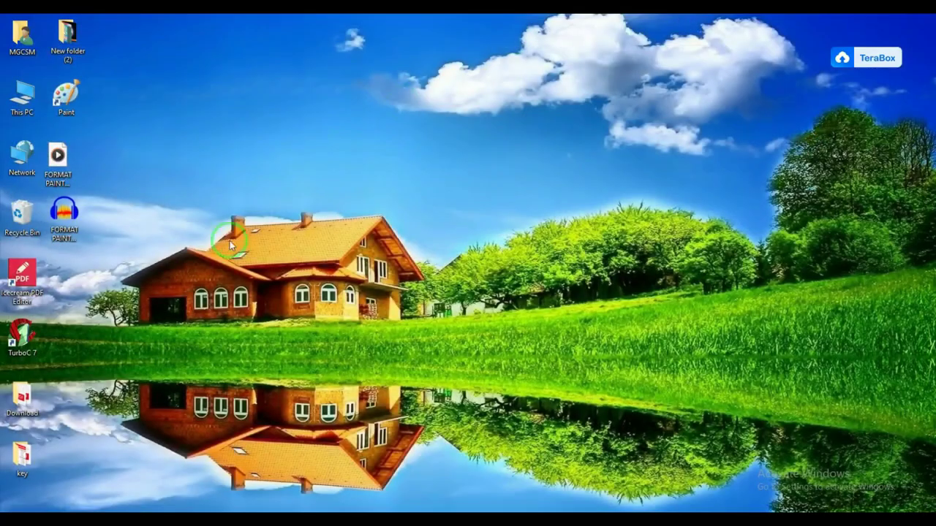
# Open Paint from its new desktop shortcut and close it again.
pyautogui.doubleClick(73, 107)
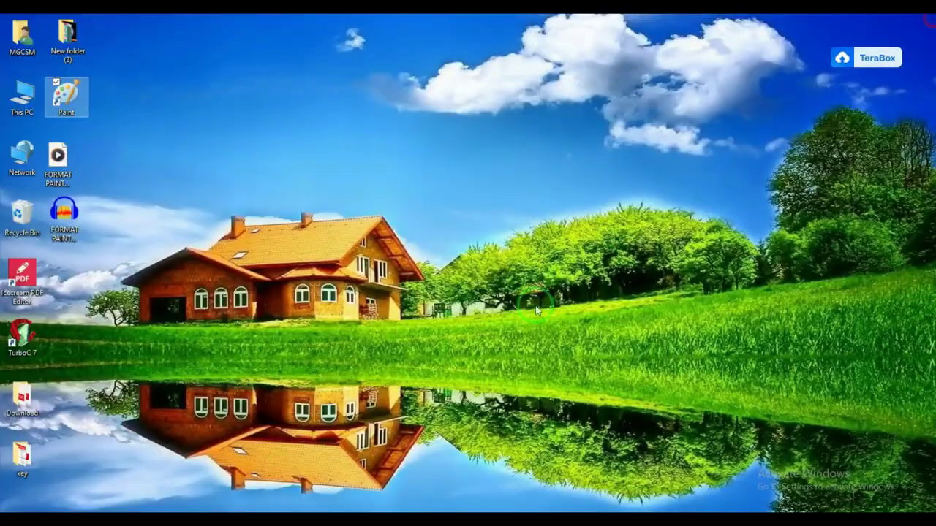
pyautogui.click(920, 20)
# Start Paint by looking it up in Windows search and close its window.
pyautogui.press('super+s')
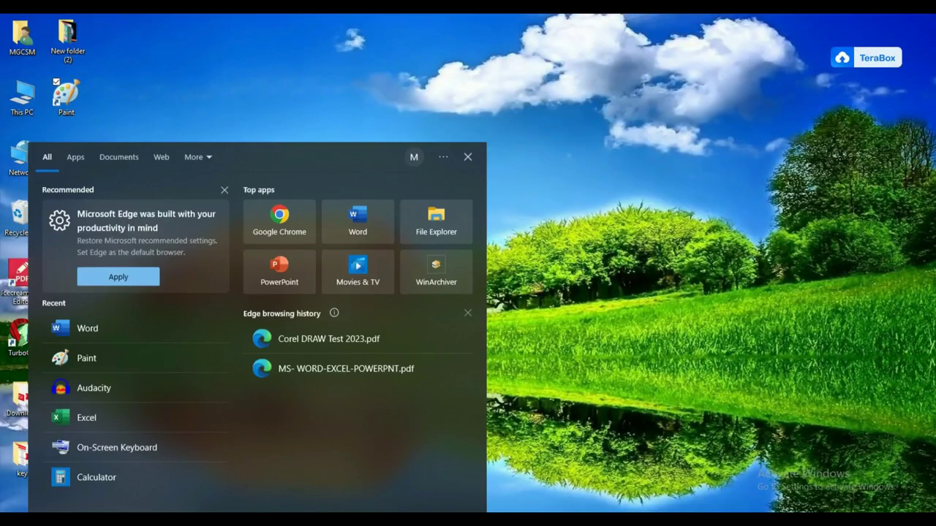
pyautogui.write('pain')
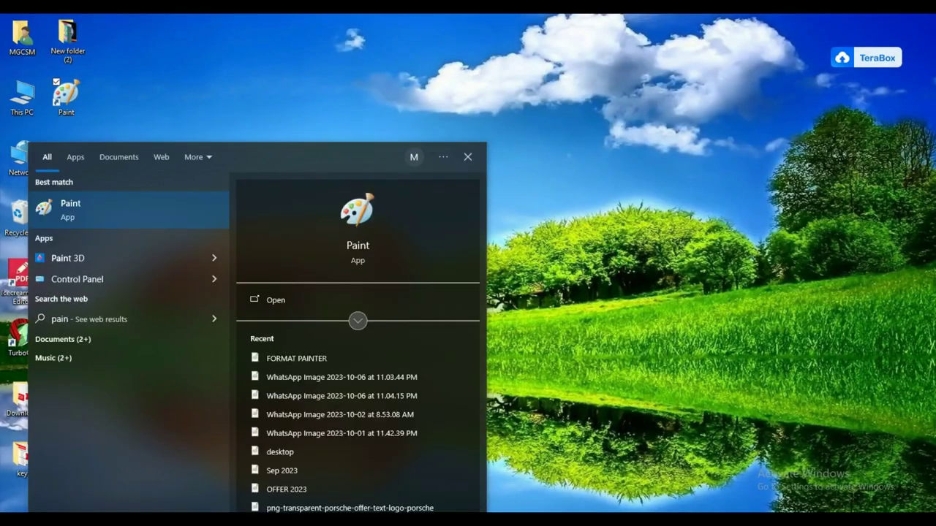
pyautogui.press('Return')
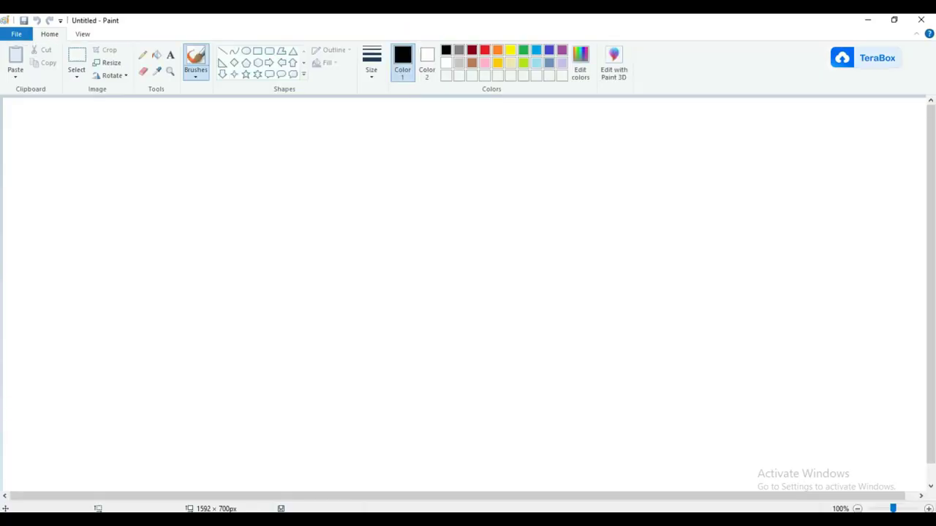
pyautogui.click(920, 20)
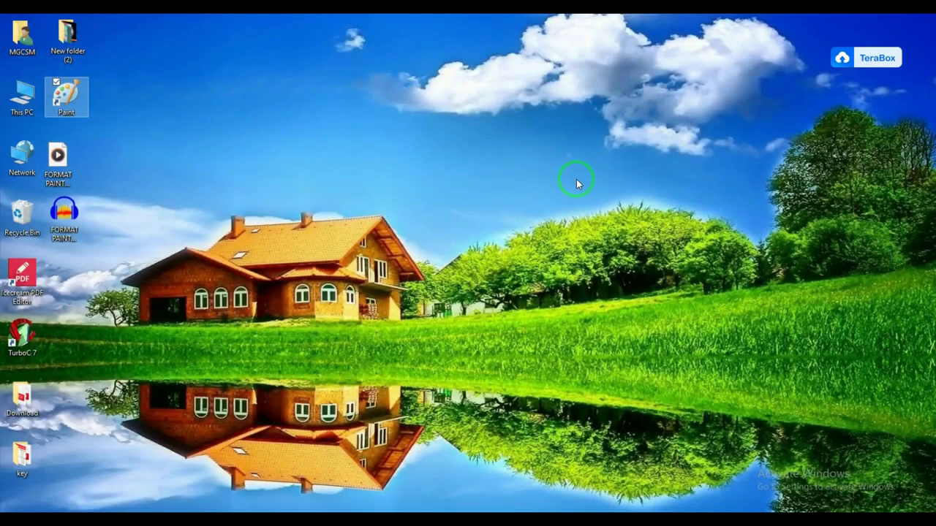
# Launch Paint through the Run dialog with the command mspaint and close its window.
pyautogui.press('super+r')
pyautogui.write('mspaint')
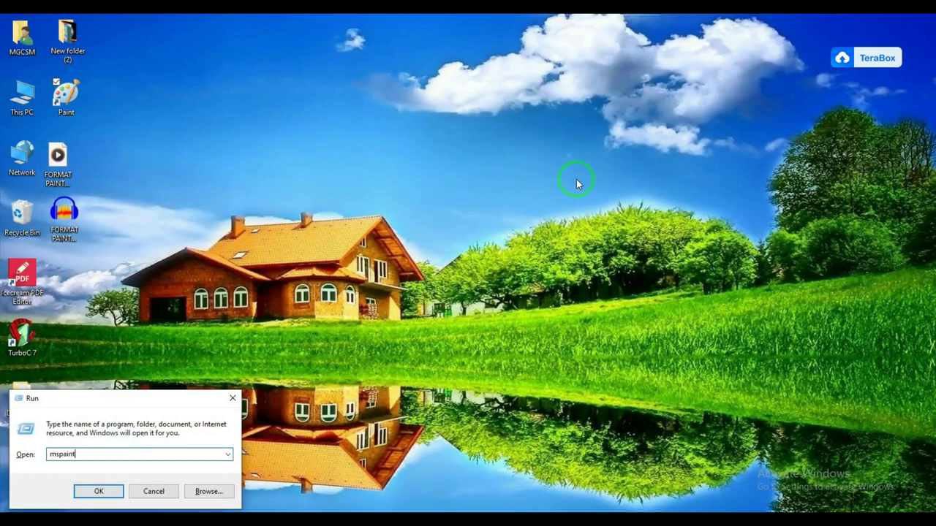
pyautogui.press('Return')
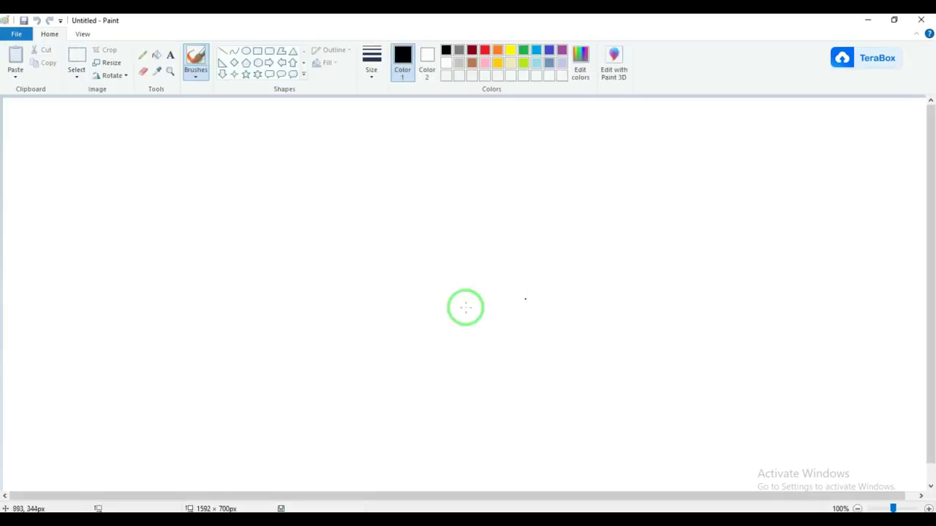
pyautogui.click(921, 19)
pyautogui.click(291, 182)
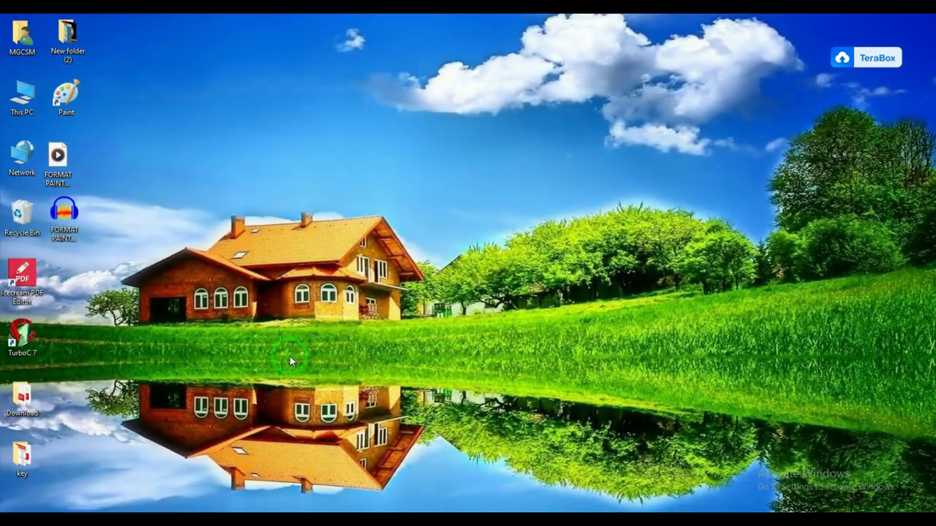
pyautogui.click(66, 96)
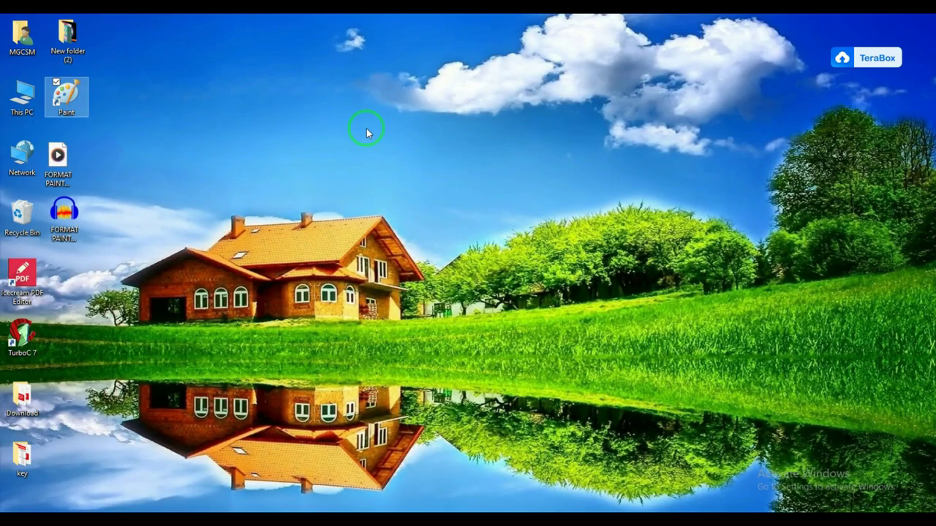
pyautogui.click(382, 95)
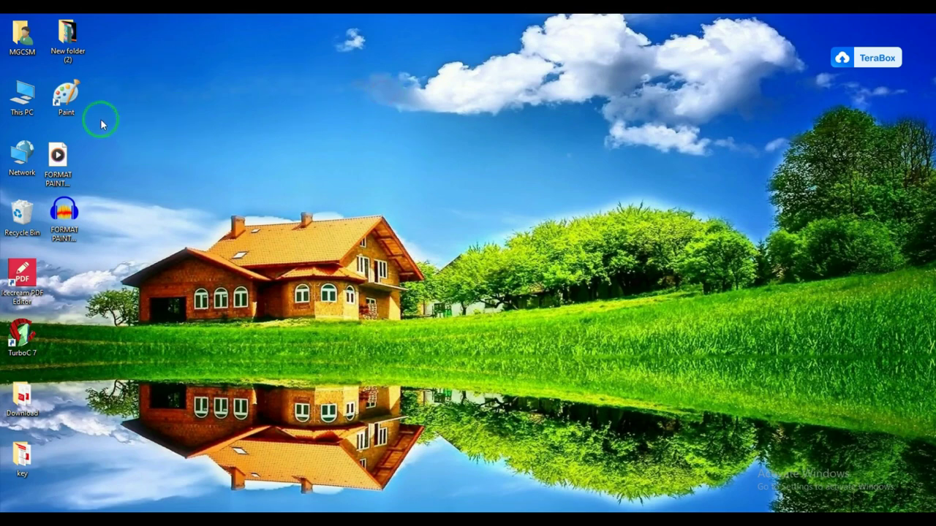
pyautogui.rightClick(66, 103)
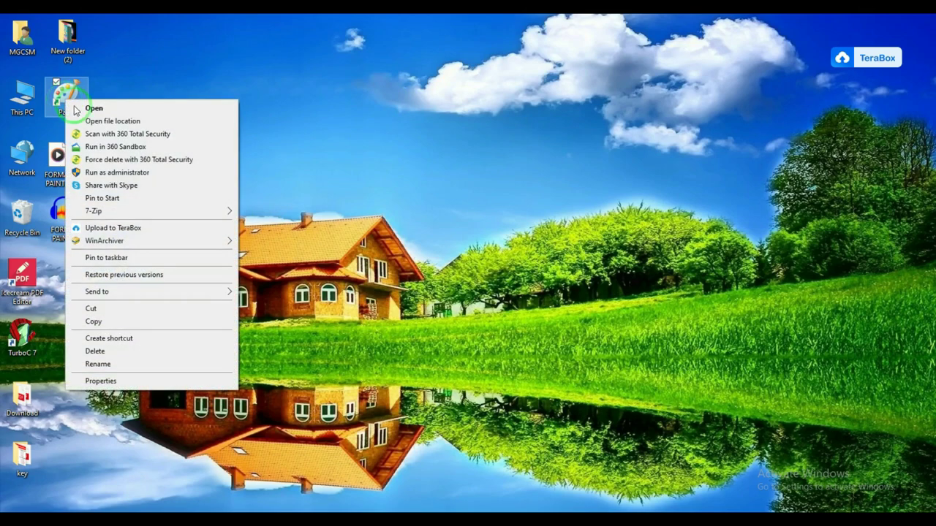
pyautogui.click(160, 385)
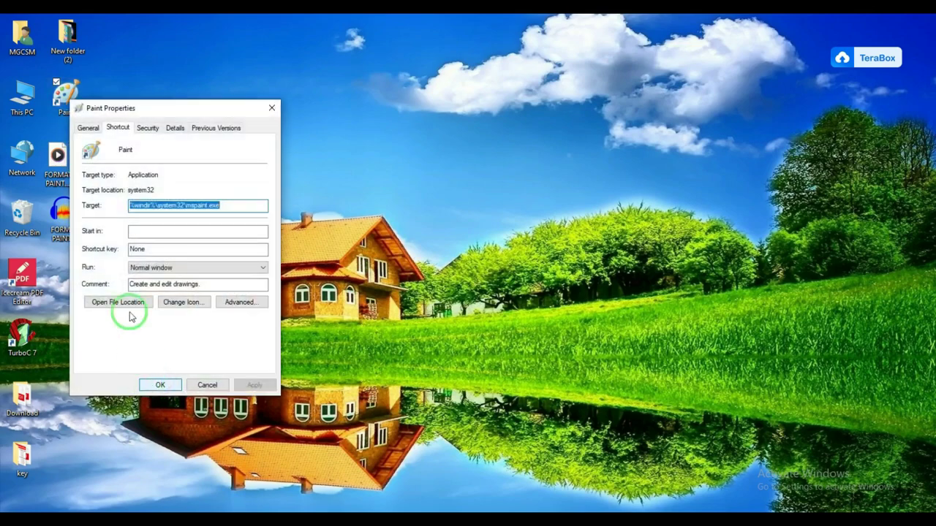
pyautogui.moveTo(201, 102)
pyautogui.mouseDown()
pyautogui.moveTo(310, 122)
pyautogui.moveTo(412, 101)
pyautogui.mouseUp()
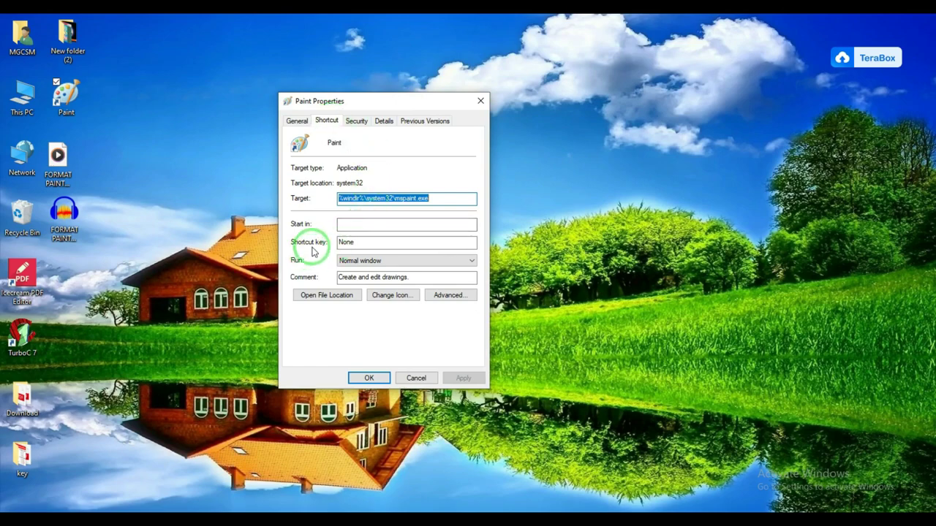
pyautogui.click(365, 245)
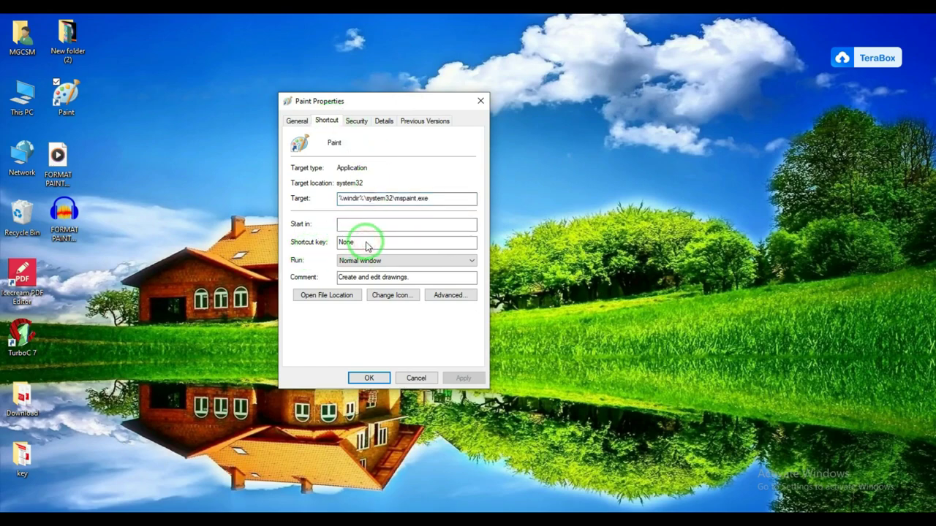
pyautogui.hotkey('ctrl', 'alt')
pyautogui.hotkey('ctrl', 'alt', 'g')
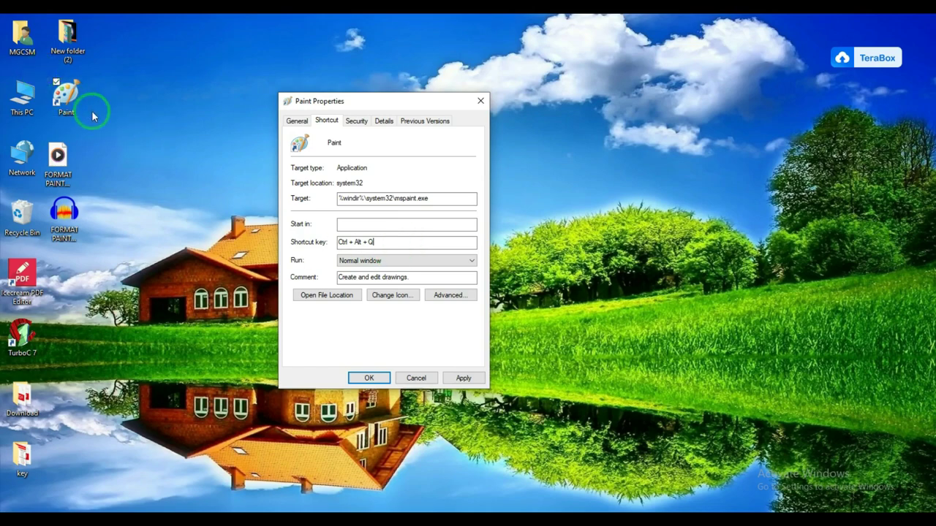
pyautogui.click(464, 378)
pyautogui.click(361, 378)
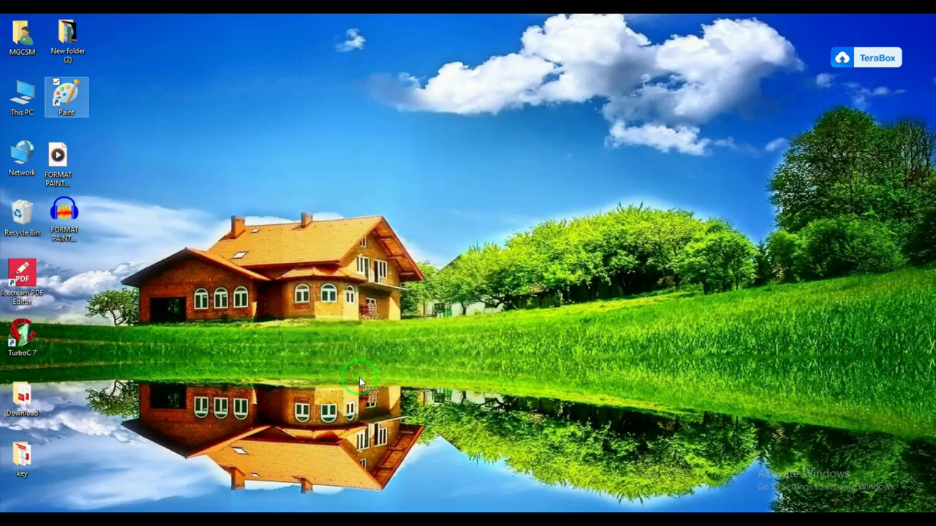
# Launch Paint from the desktop with its assigned shortcut key and close its window.
pyautogui.click(265, 153)
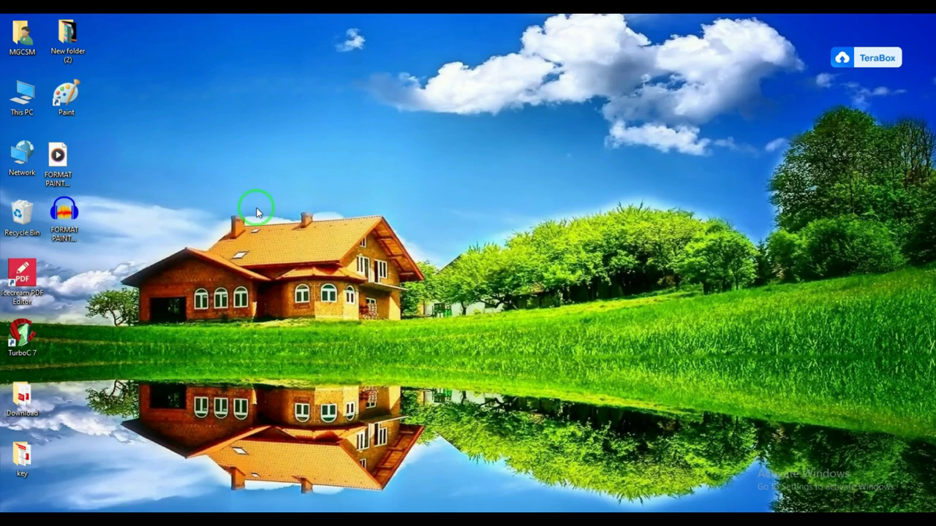
pyautogui.hotkey('ctrl', 'alt', 'w')
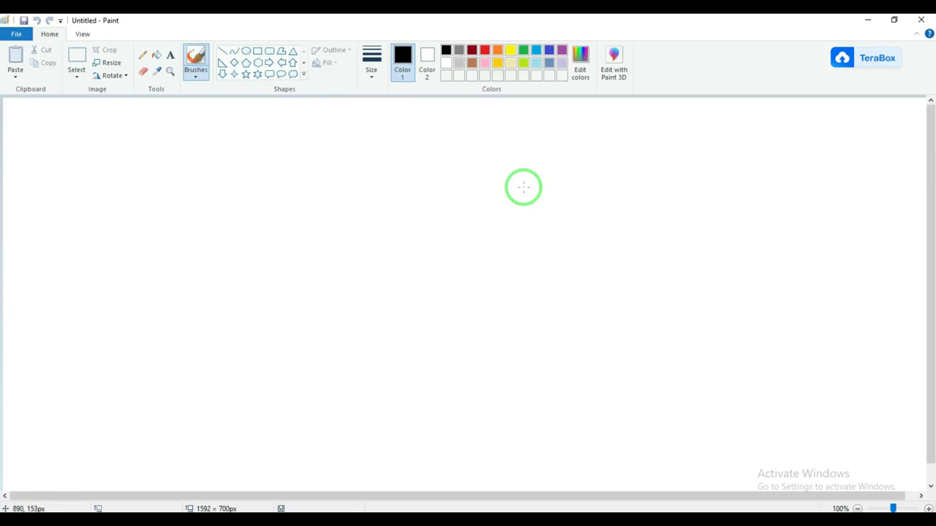
pyautogui.click(920, 20)
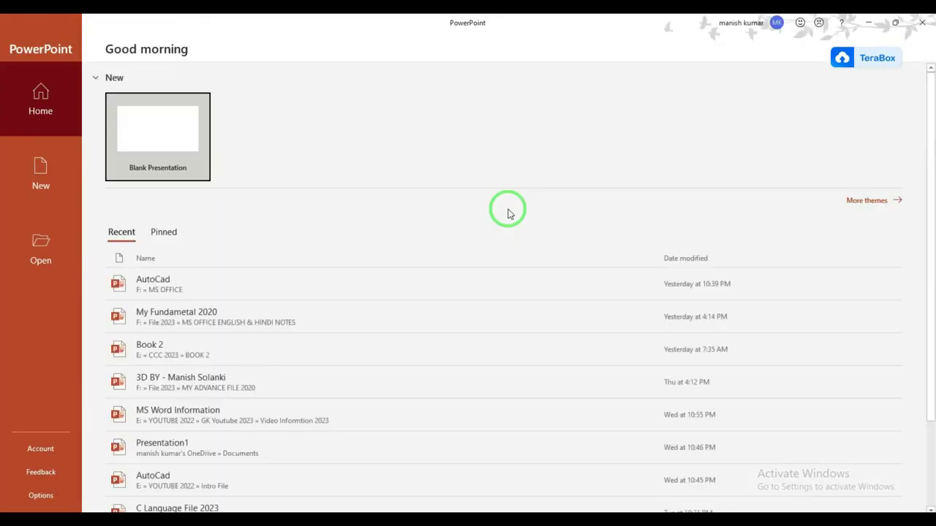
# Create a blank presentation in PowerPoint, and close both the PowerPoint and Photoshop windows.
pyautogui.click(194, 127)
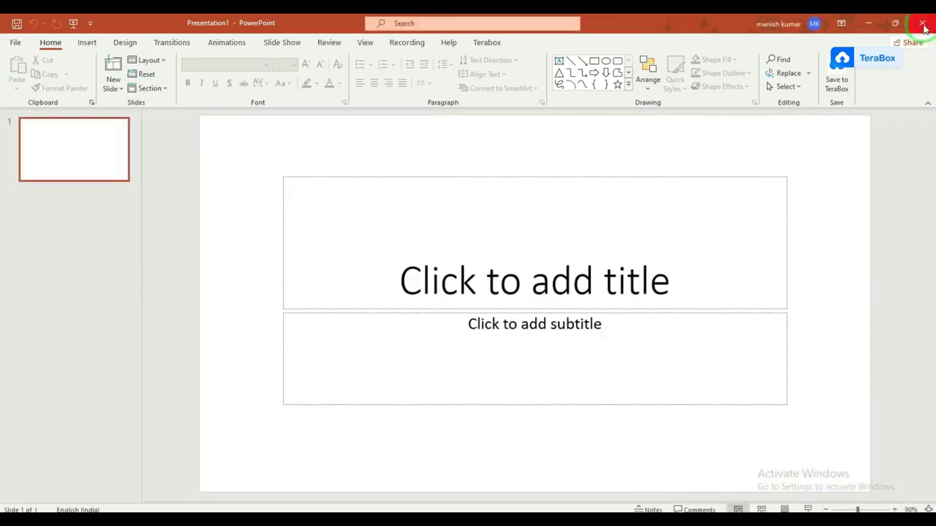
pyautogui.click(922, 24)
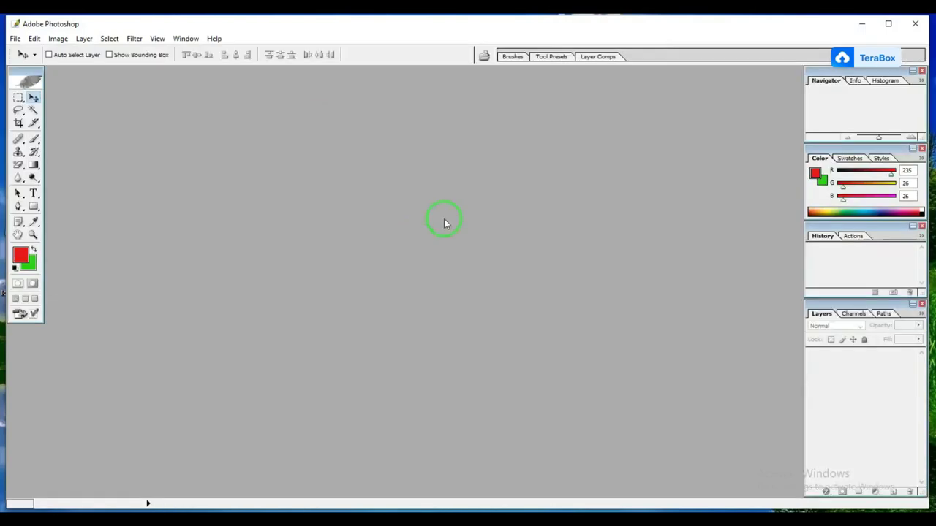
pyautogui.click(915, 24)
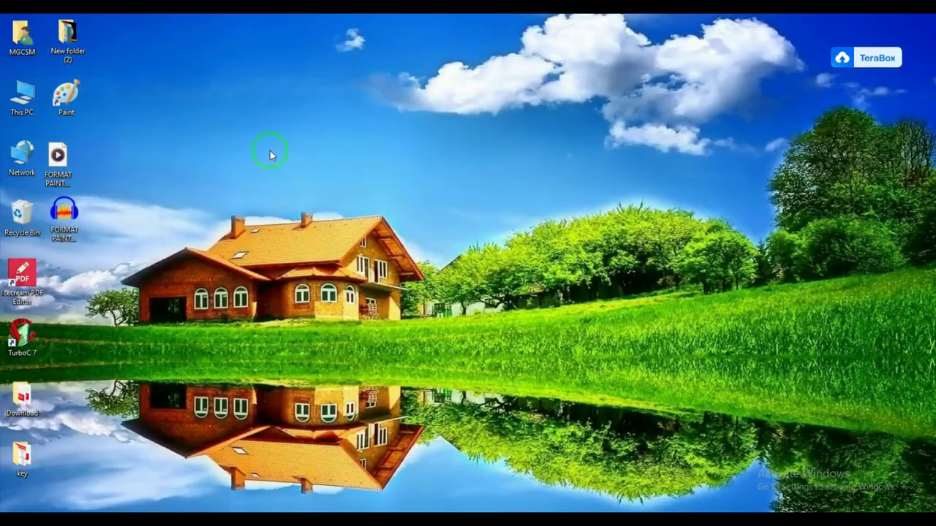